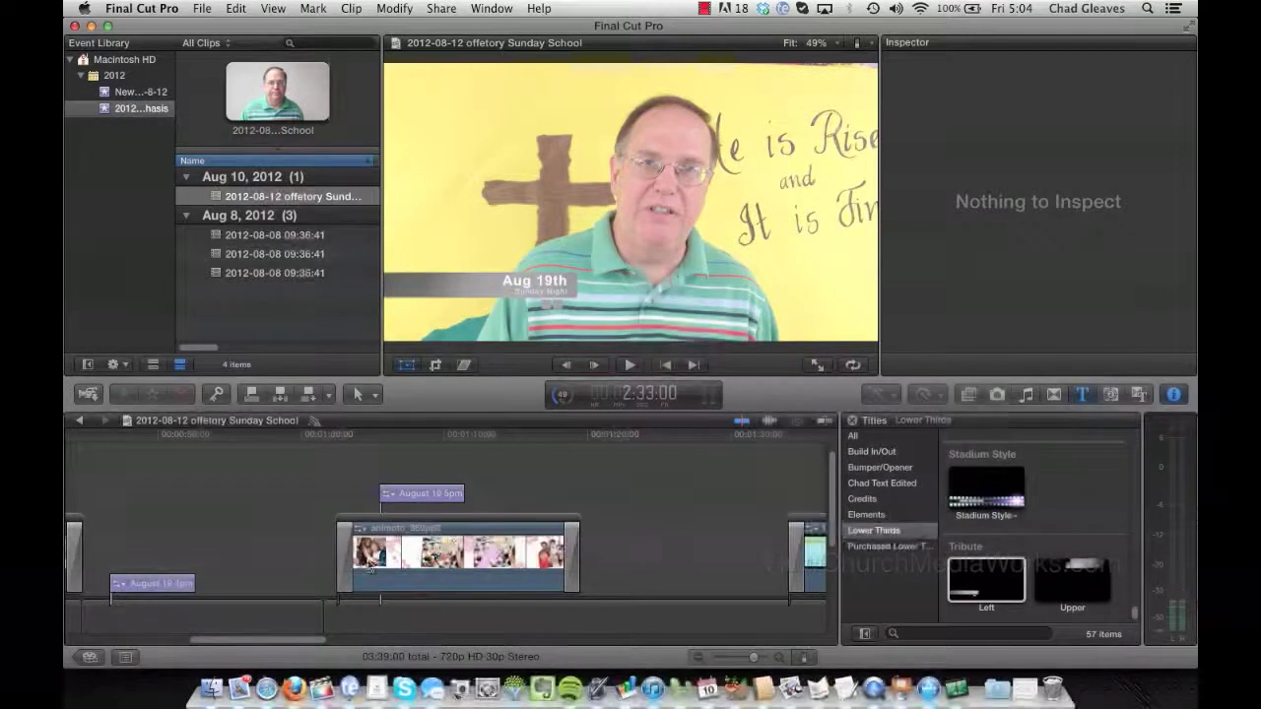
Step: Play the Sunday School timeline's Animoto clip from just before the August 19 5pm title
left_click(414, 461)
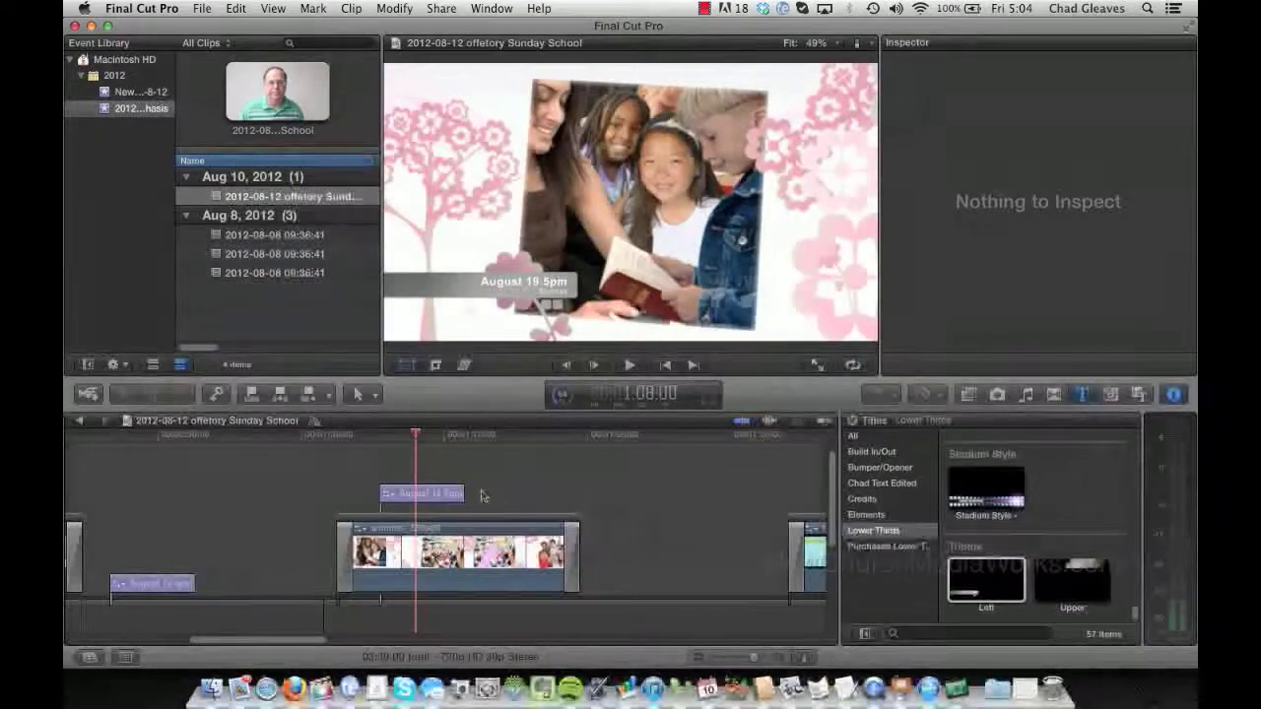
left_click(357, 480)
key("space")
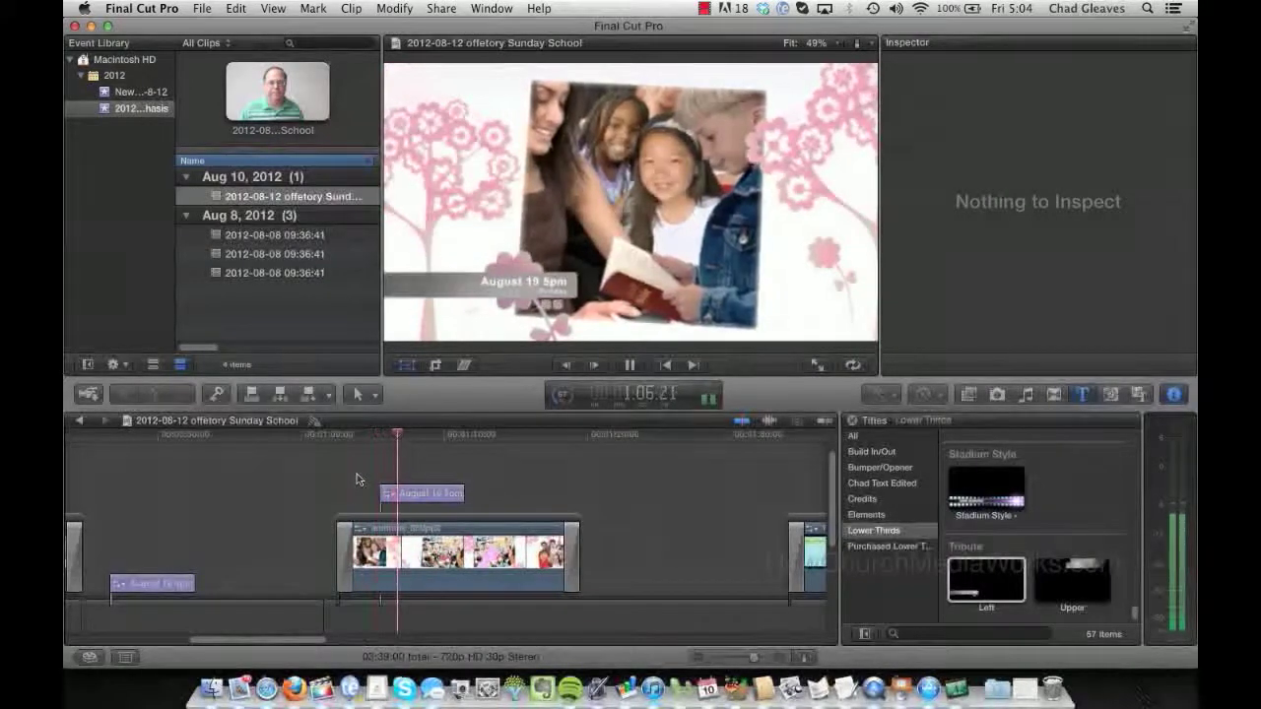
key("space")
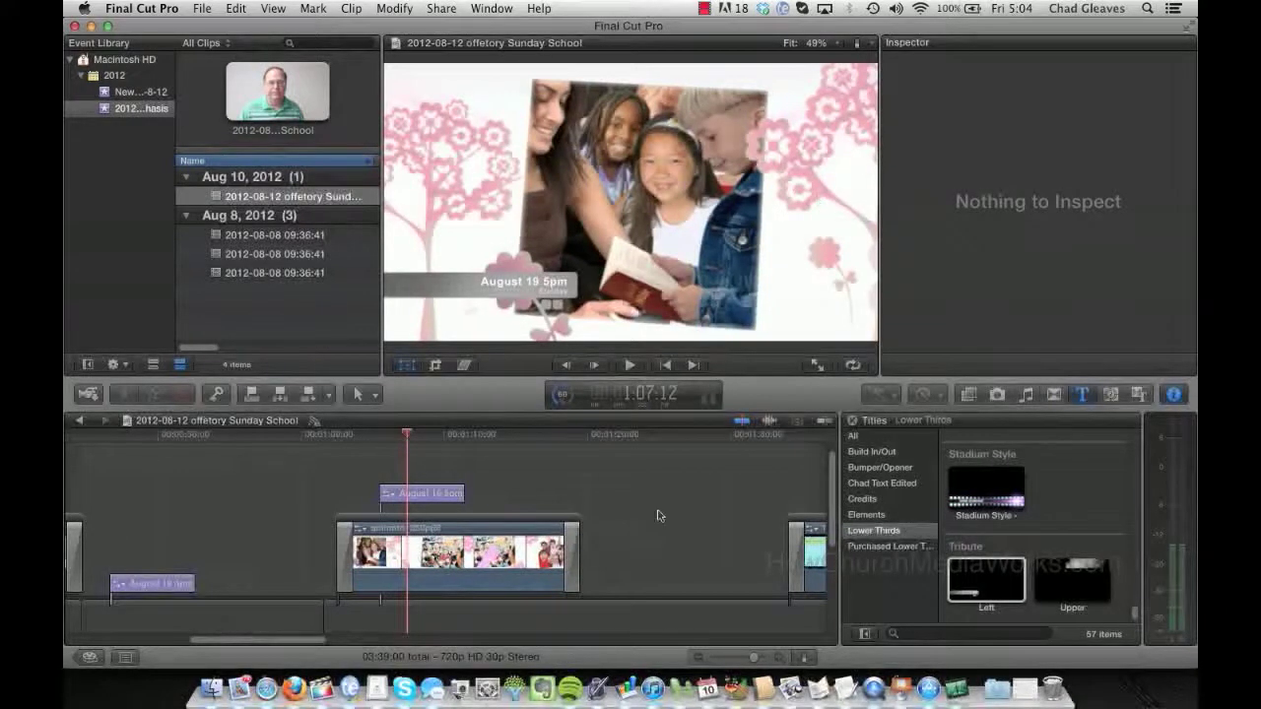
Step: Play the finished Golden Days slideshow on Animoto's Untitled Video page in Firefox
left_click(296, 670)
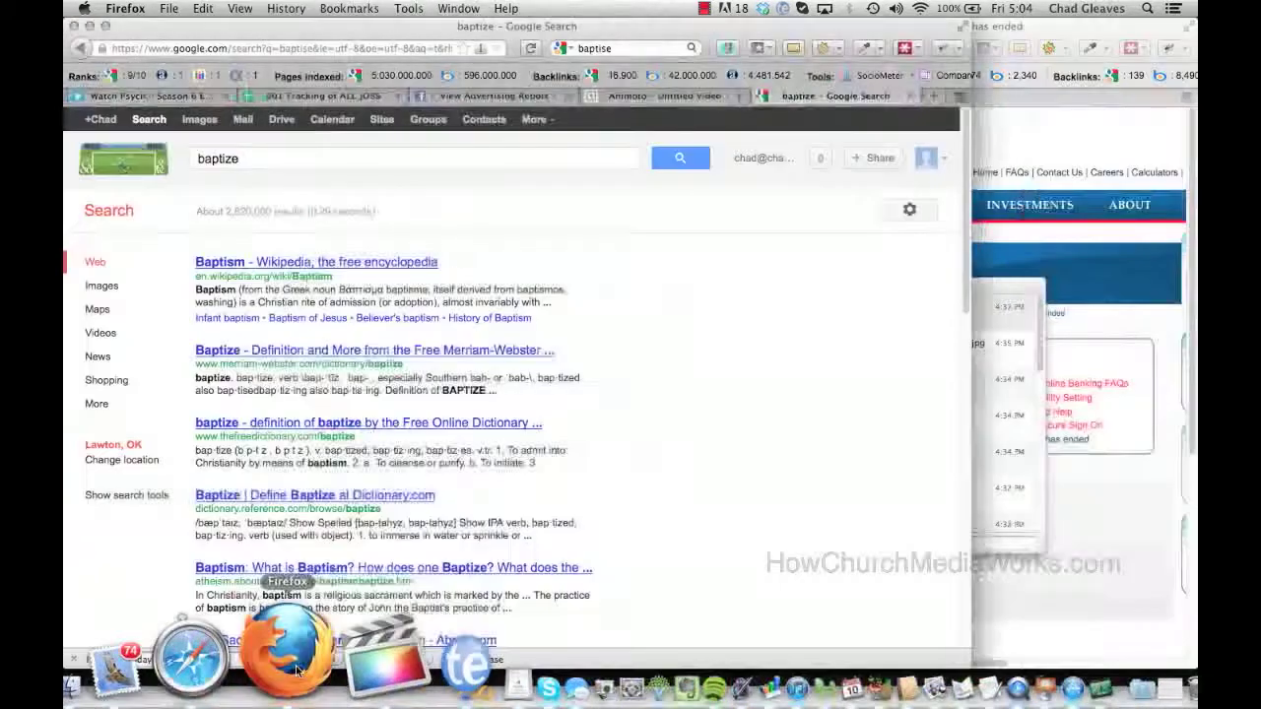
left_click(641, 95)
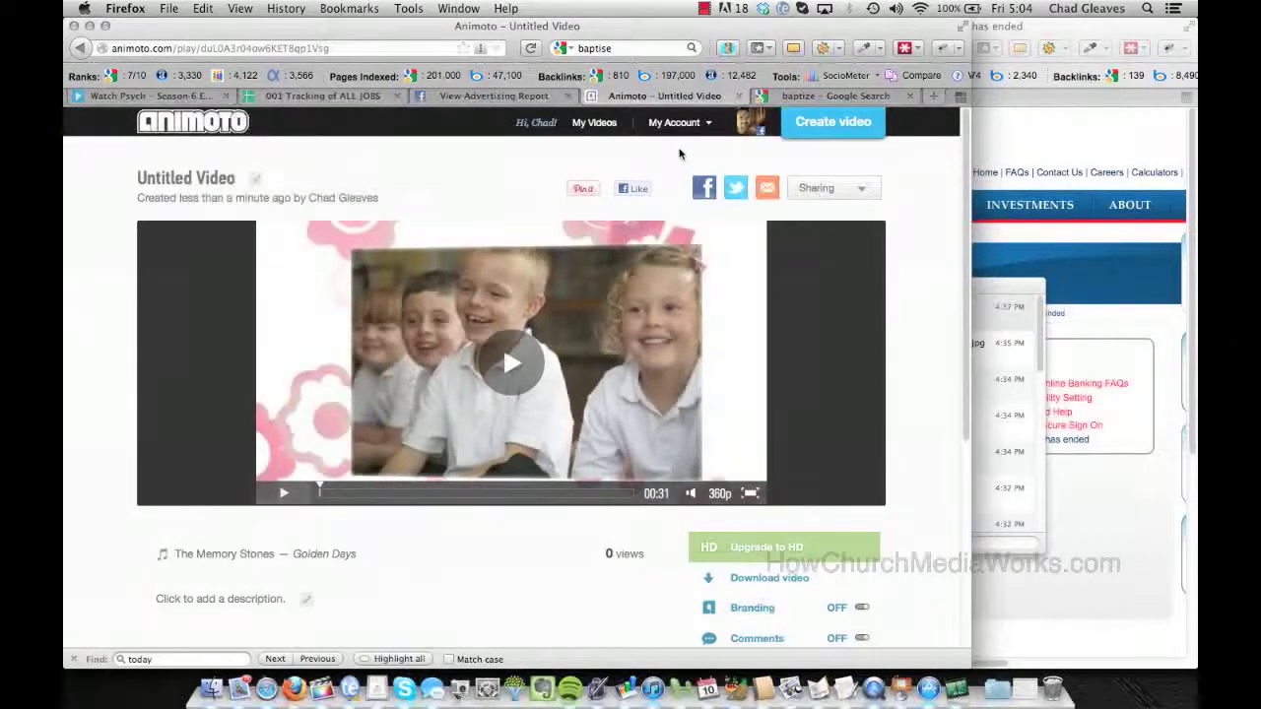
left_click(512, 367)
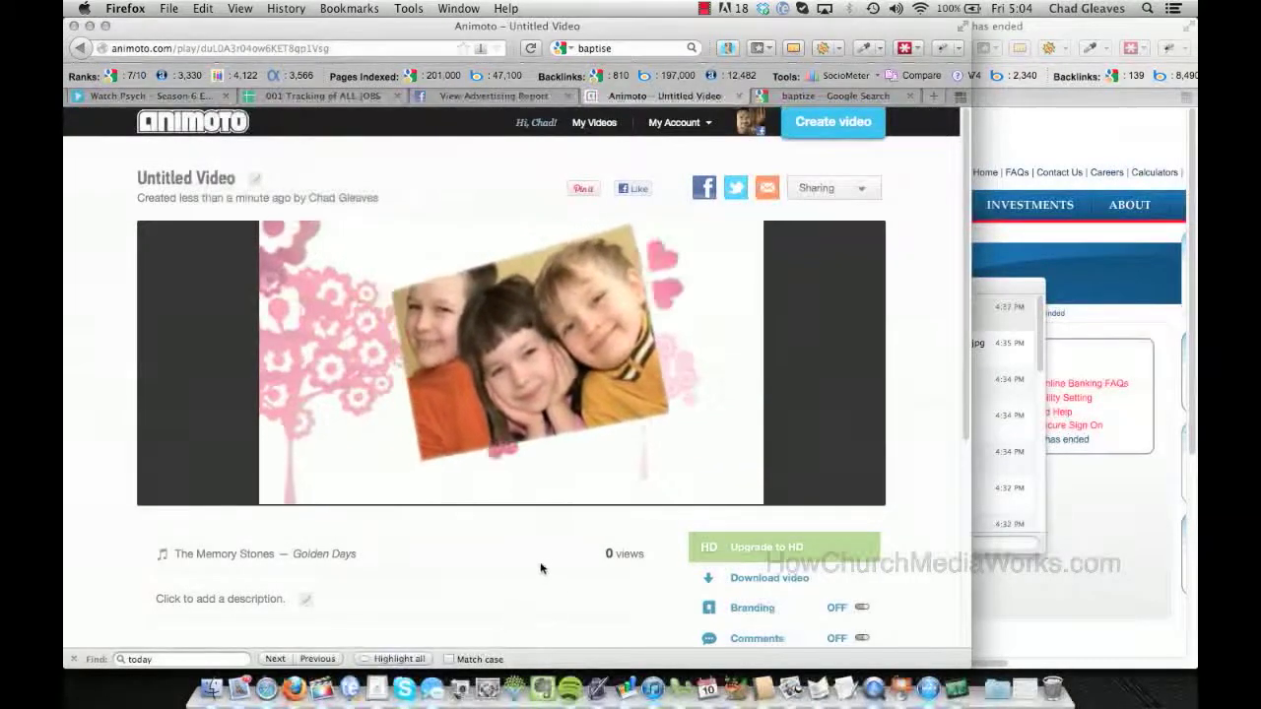
left_click(704, 8)
left_click(634, 366)
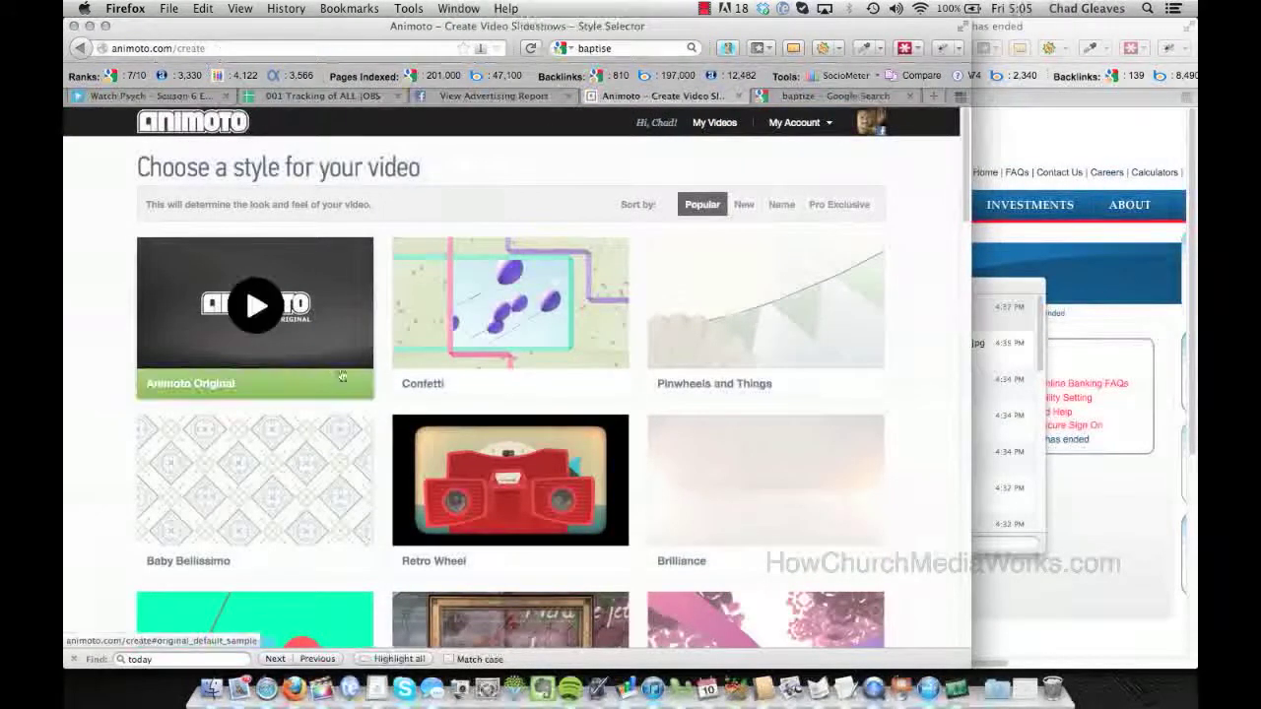
Step: Preview the Vintage Voyage style and create a new video with it
scroll(513, 315, "down", 5)
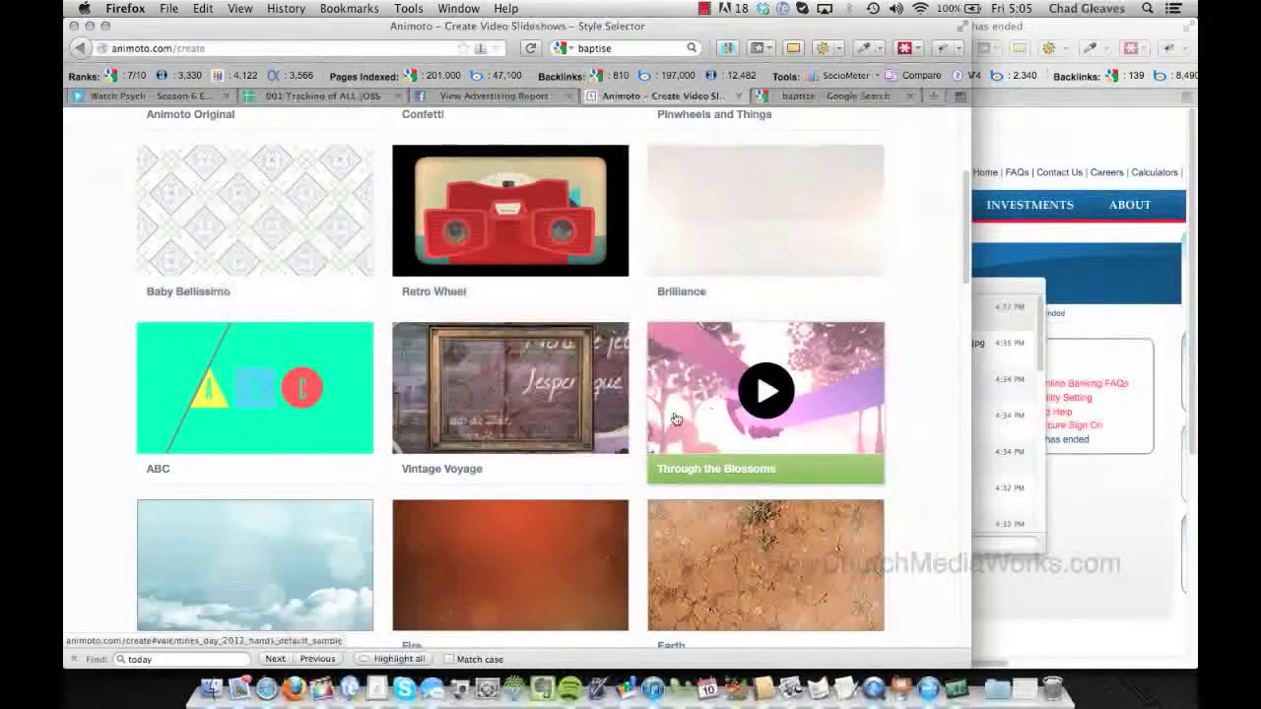
left_click(488, 422)
left_click(760, 469)
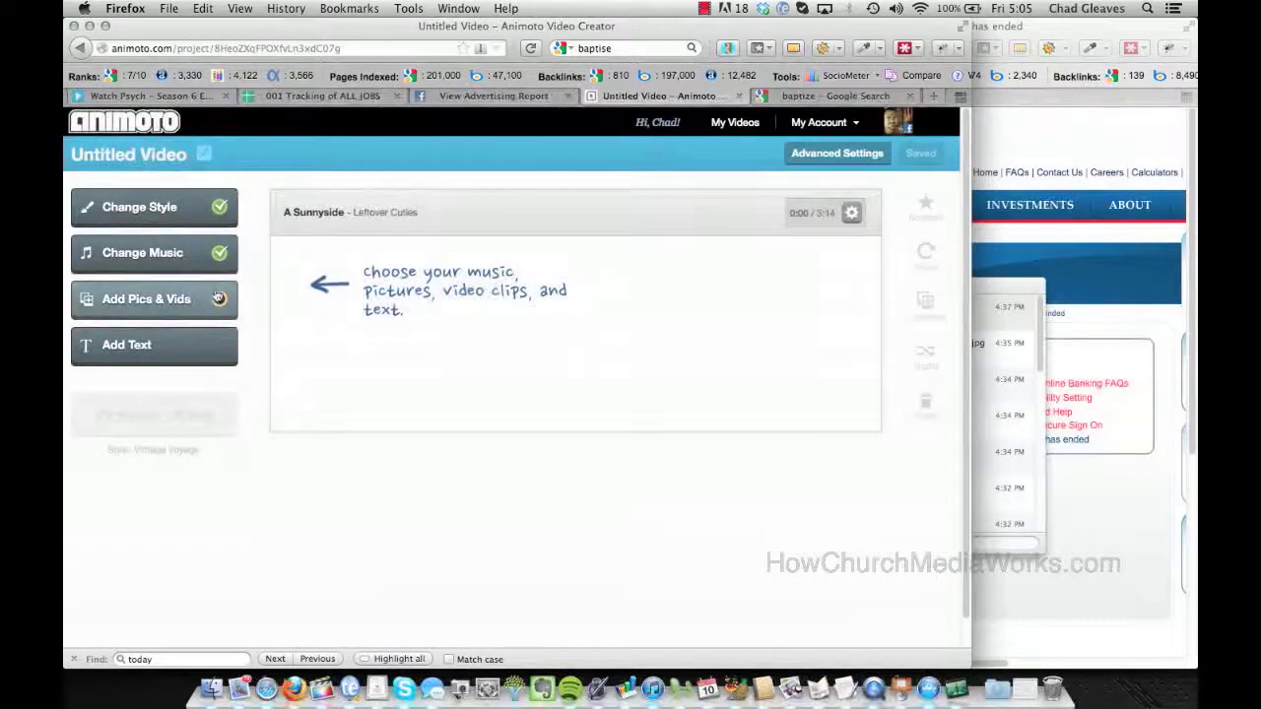
Step: Upload six consecutive Sunday school photos from Downloads into the video's storyboard
left_click(216, 298)
left_click(436, 236)
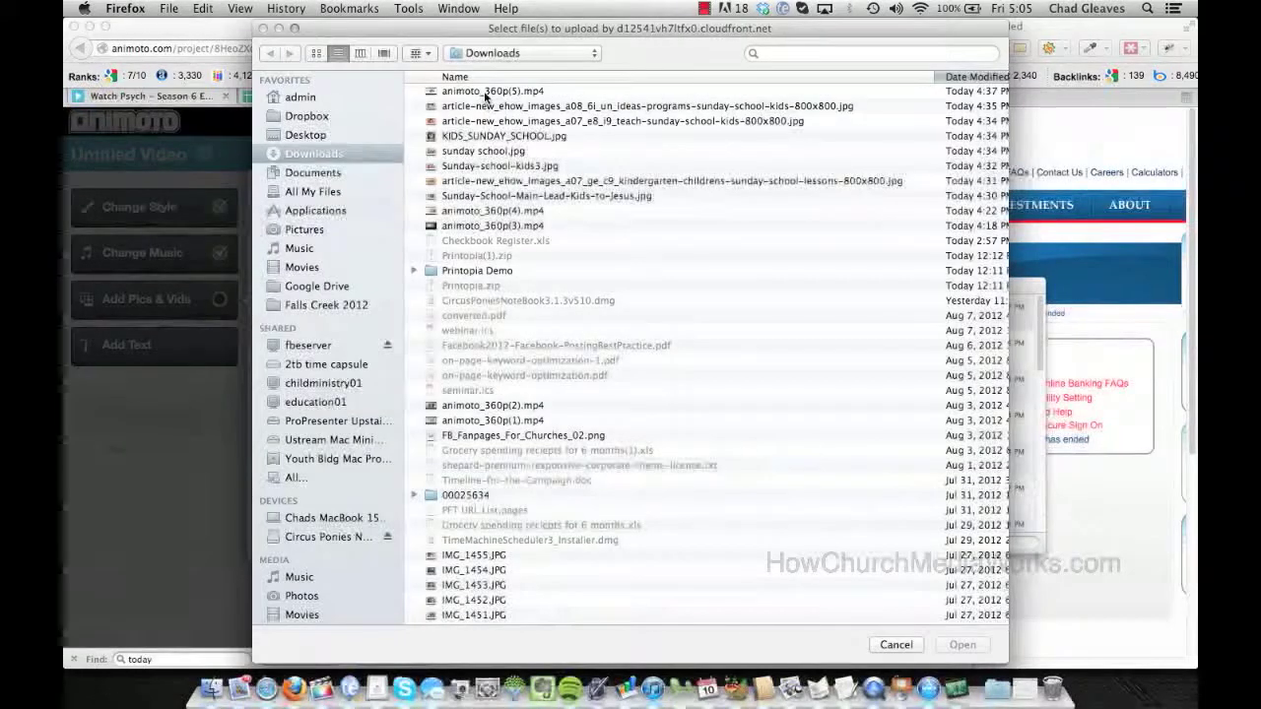
left_click(484, 106)
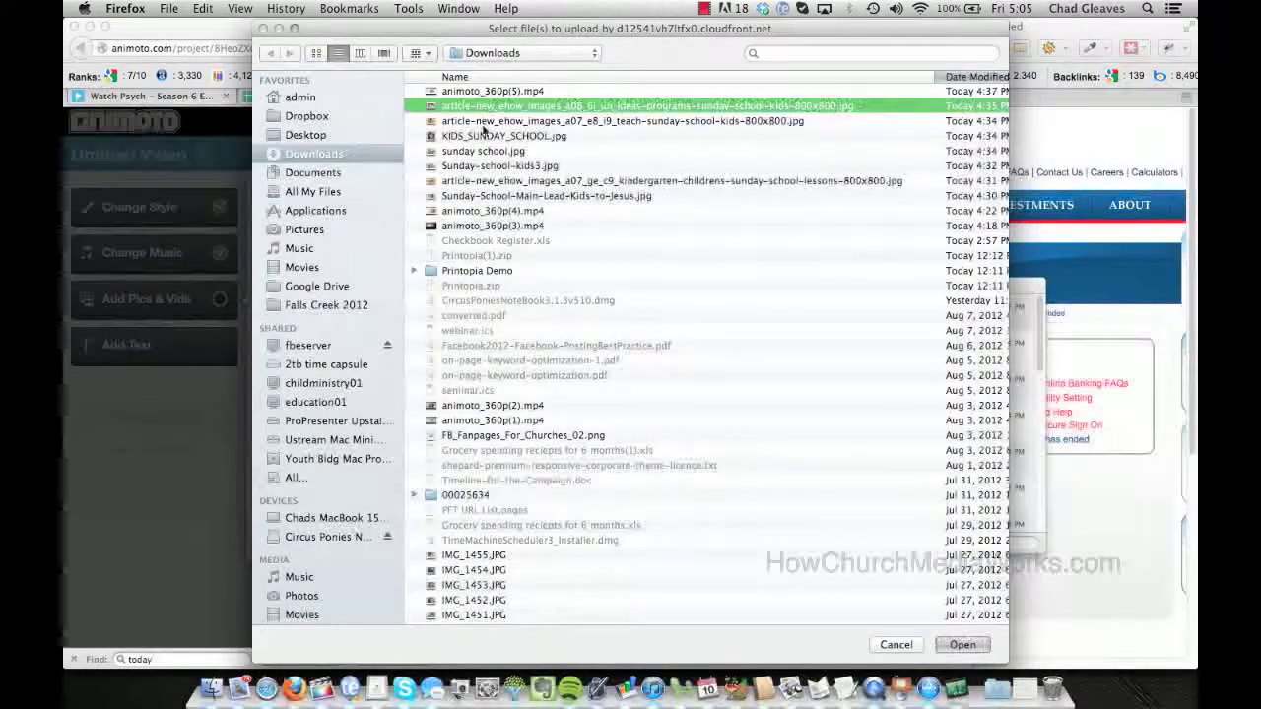
left_click(493, 181, "shift")
left_click(963, 644)
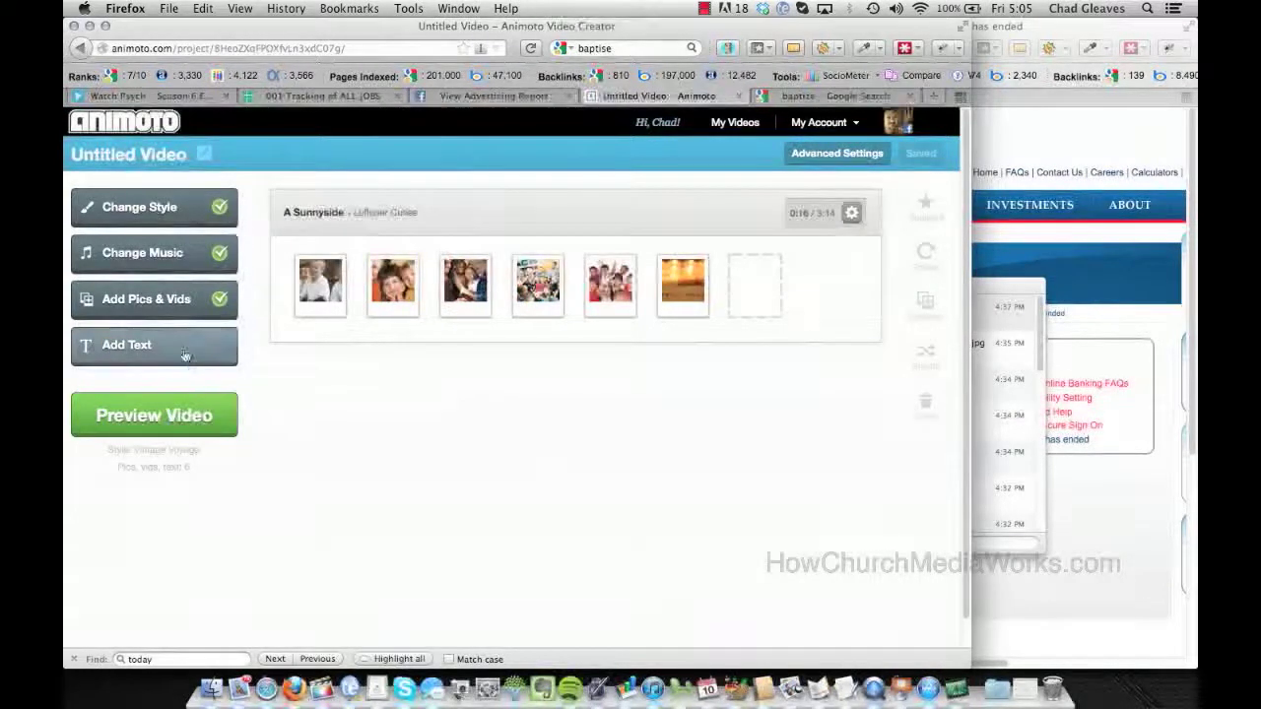
Step: Preview Maple Leaf Rag 2 from Most Popular Songs and make it the soundtrack
left_click(181, 254)
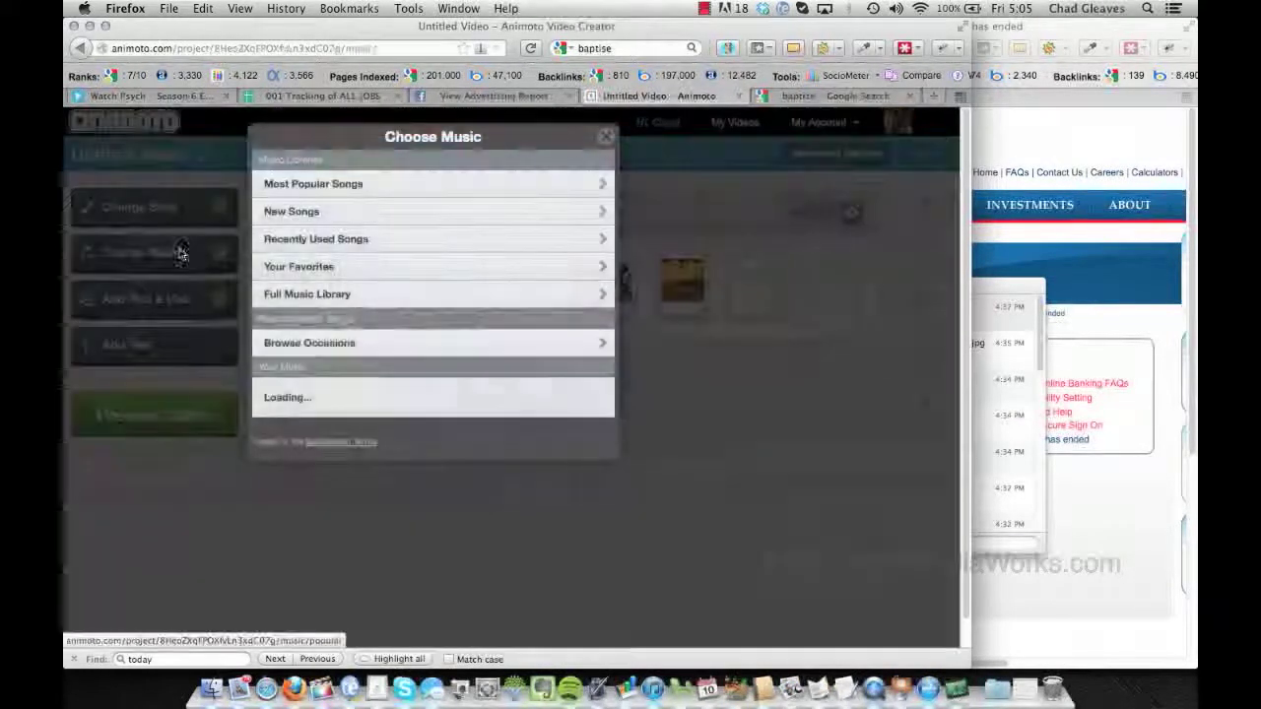
left_click(402, 190)
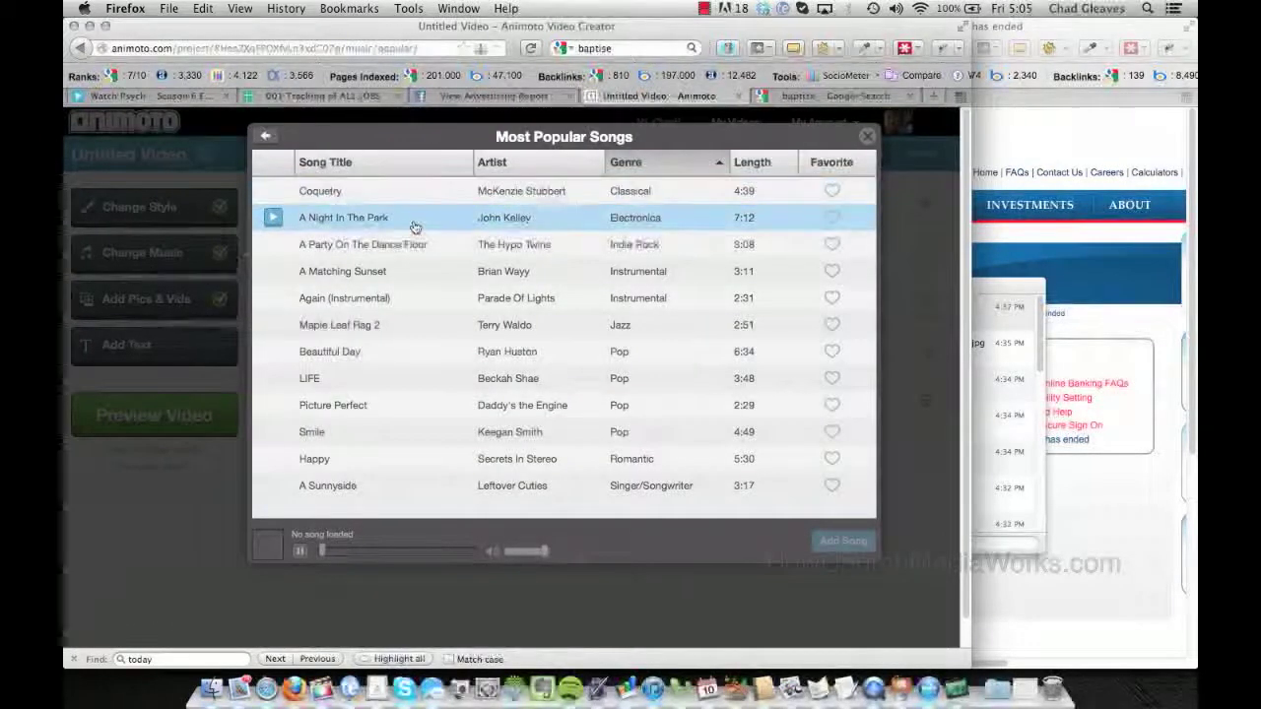
left_click(360, 326)
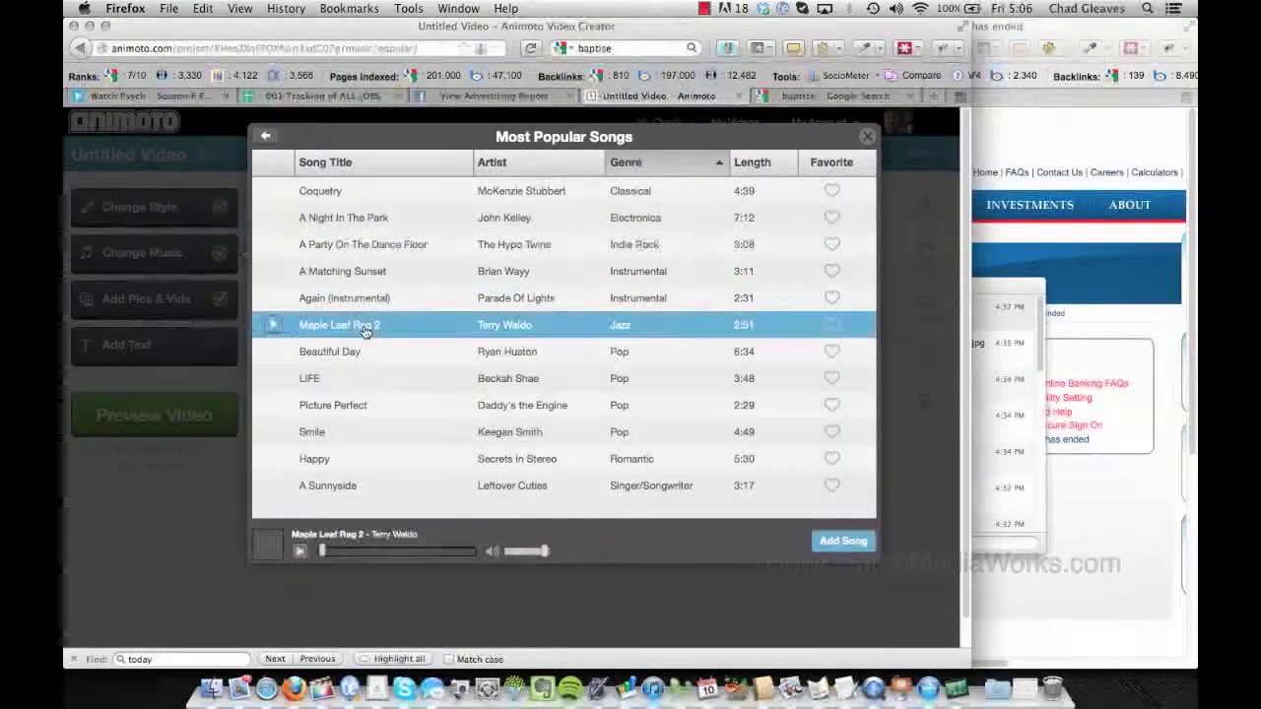
left_click(299, 552)
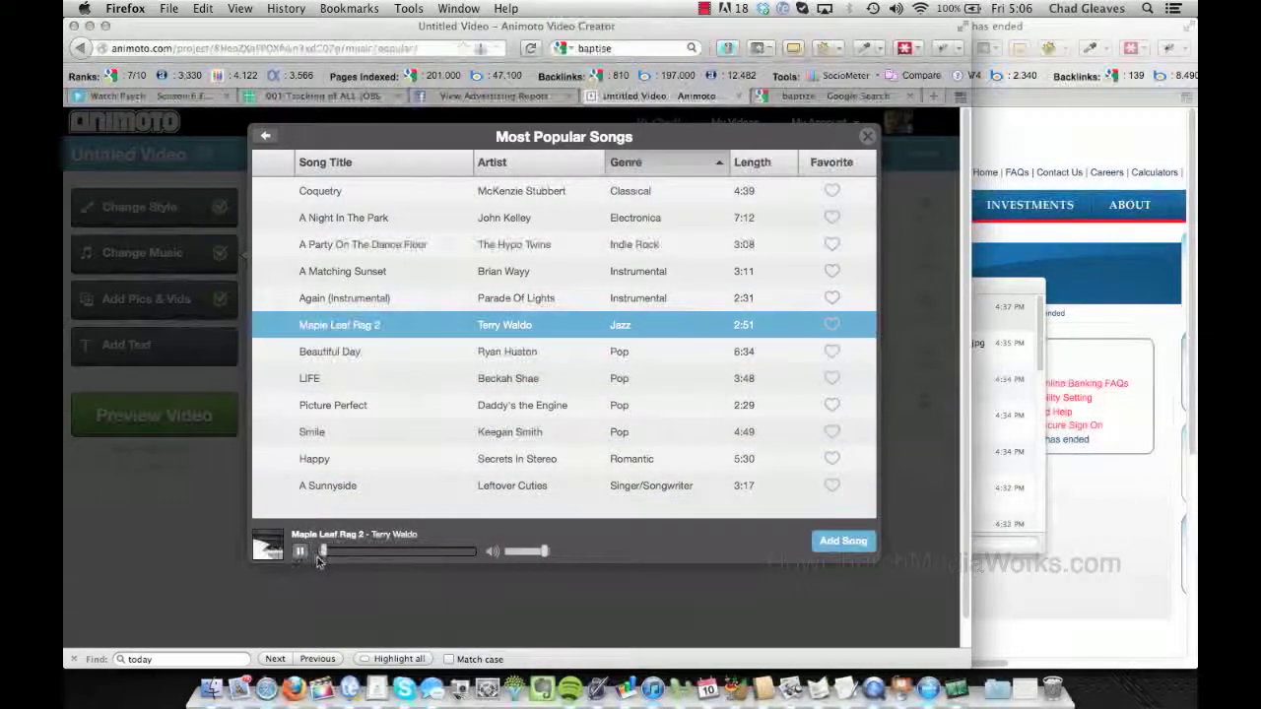
left_click(843, 541)
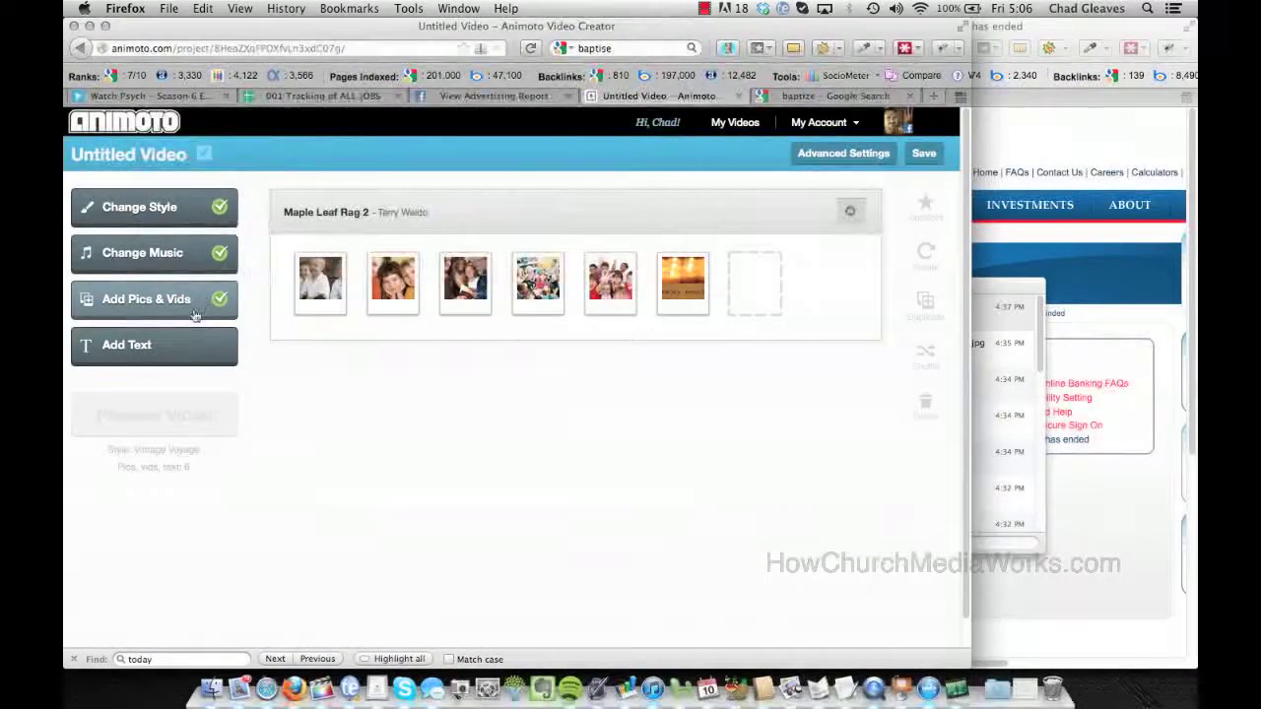
Step: Add a text slide with header 'Cool video' and body 'Text below'
left_click(186, 345)
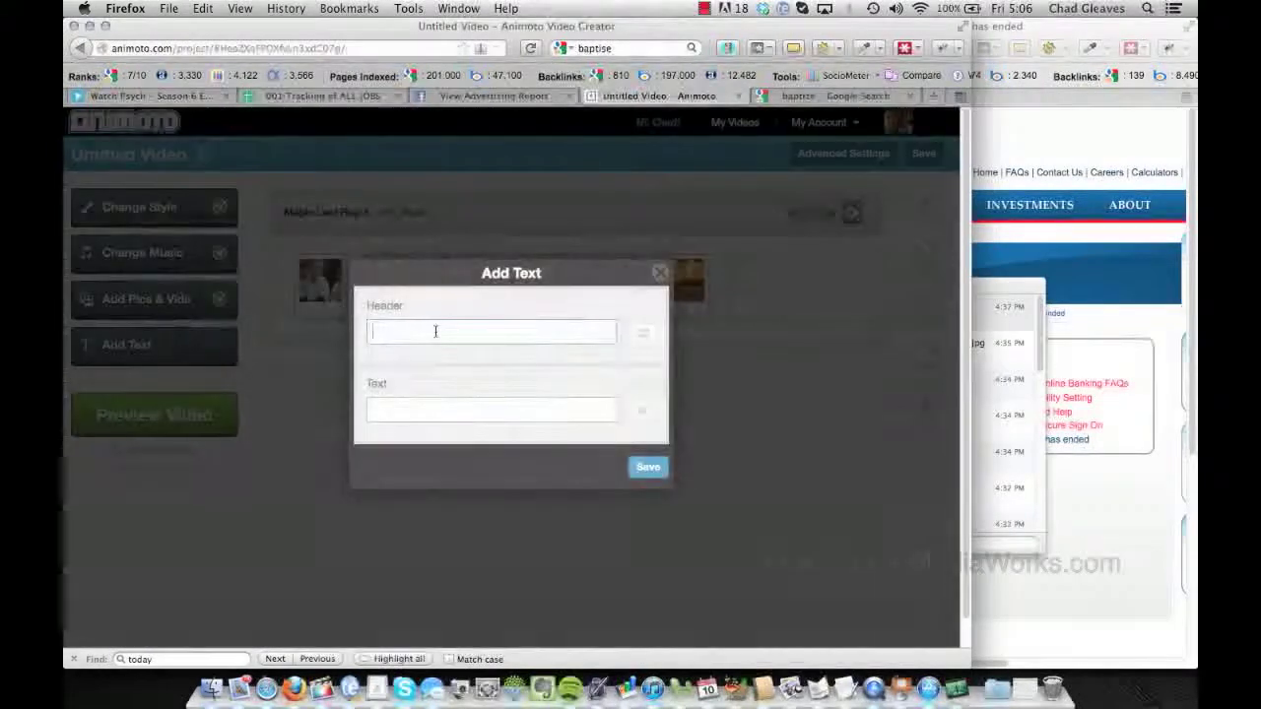
type("Cool video")
key("Tab")
type("Co")
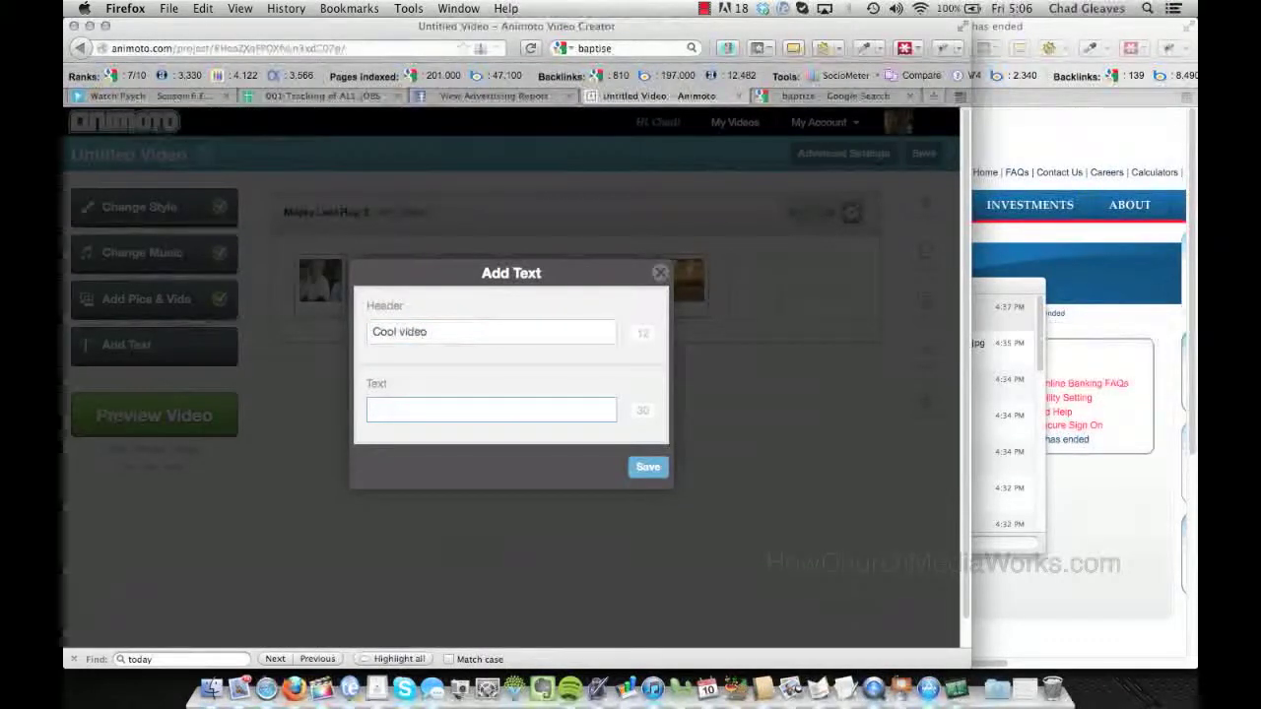
type("Text below")
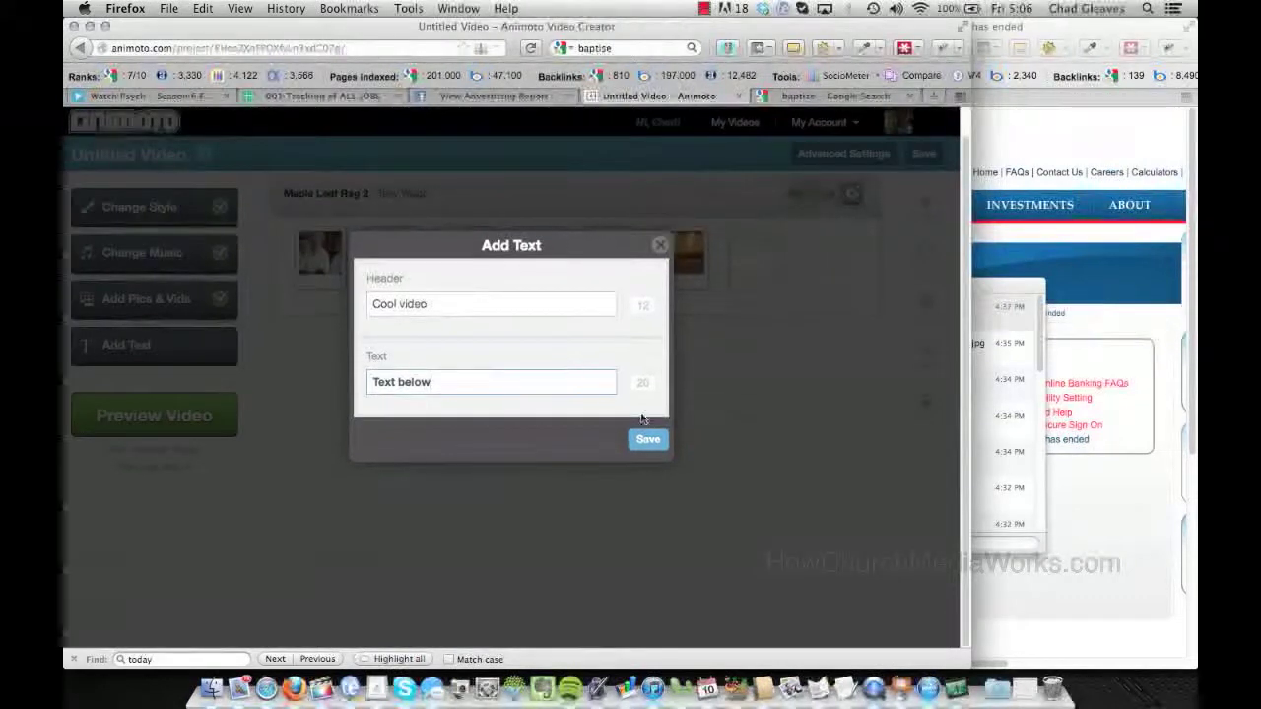
left_click(647, 467)
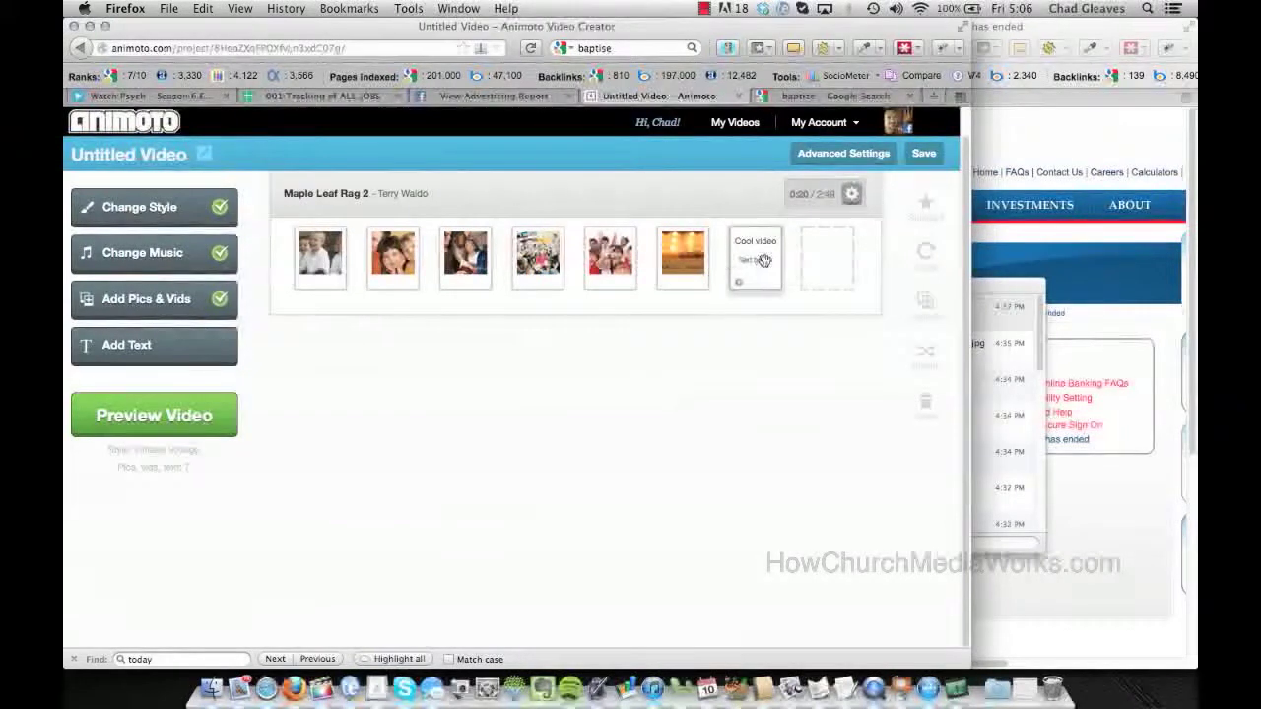
Step: Move the Cool video text slide to slot 2, then check the Final Cut Pro project
left_click_drag(755, 263, 395, 275)
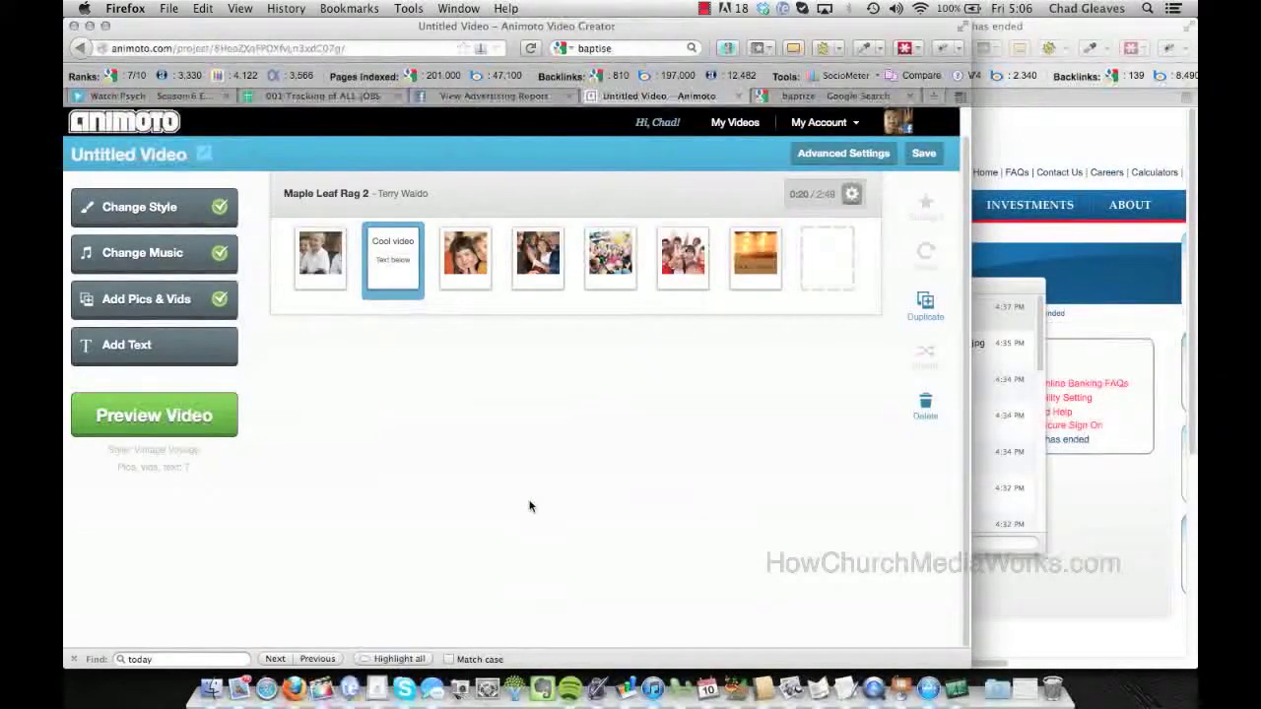
mouse_move(319, 685)
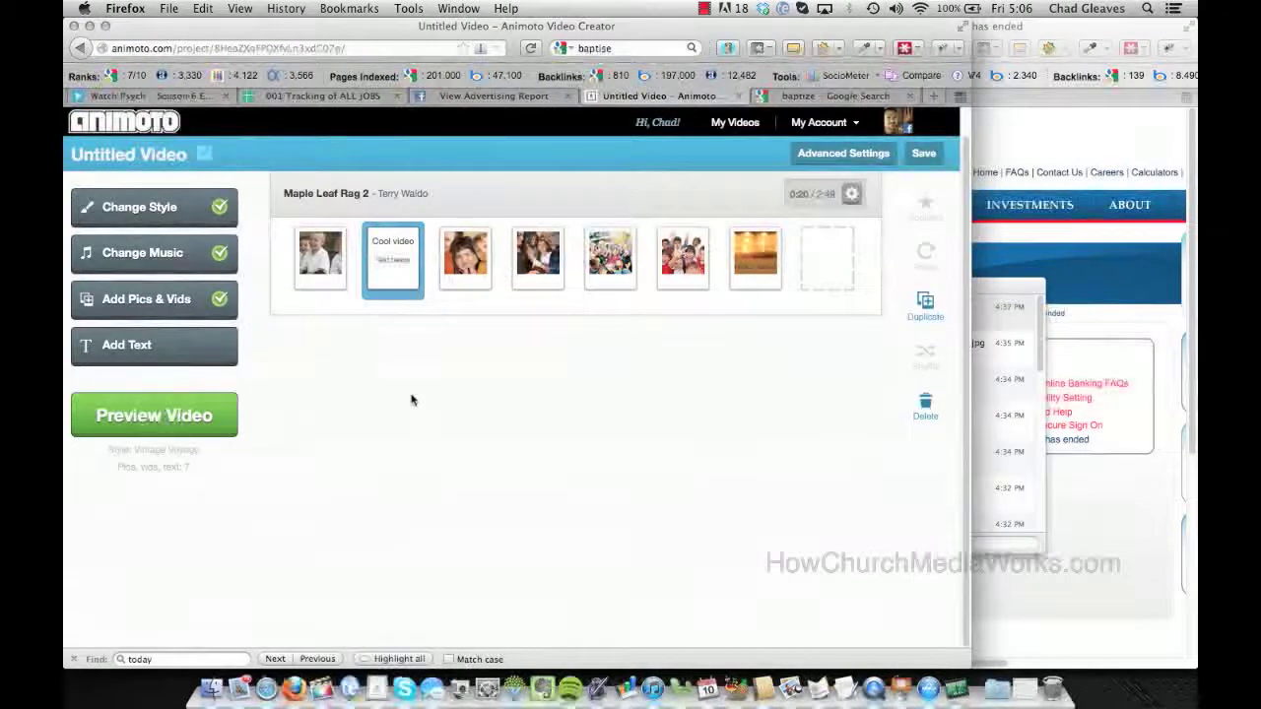
left_click(319, 686)
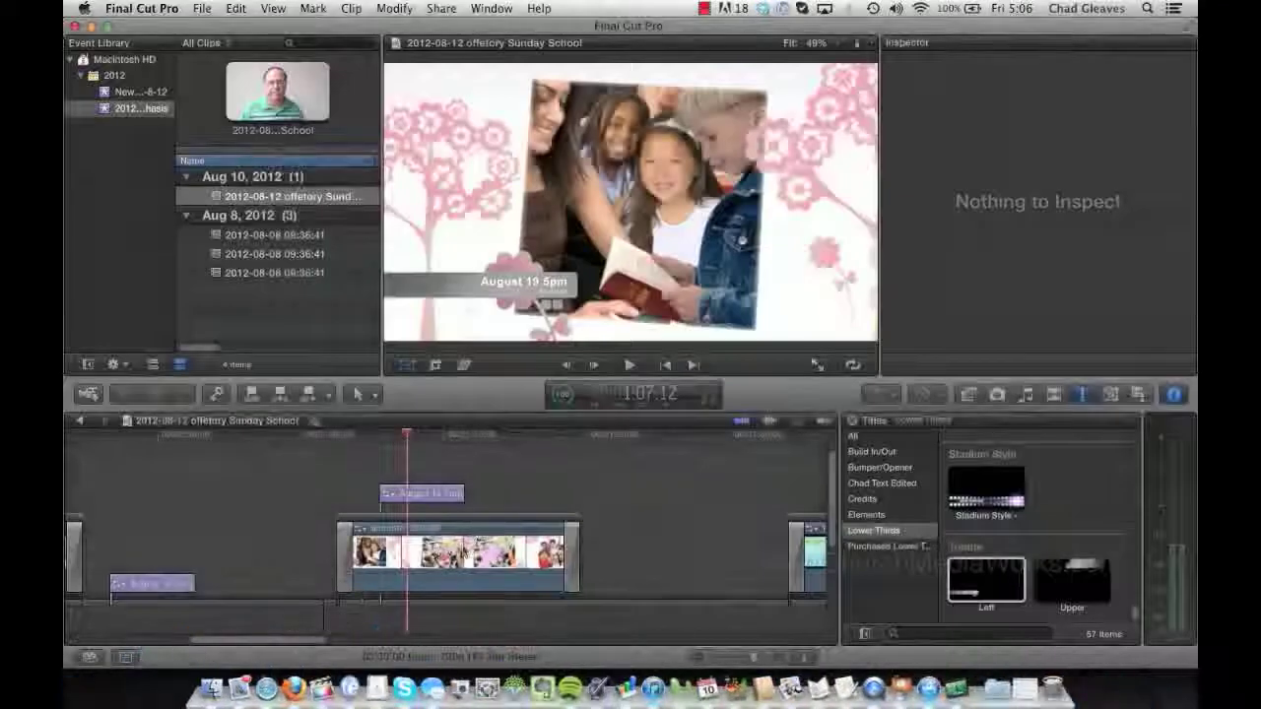
scroll(450, 551, "down", 3)
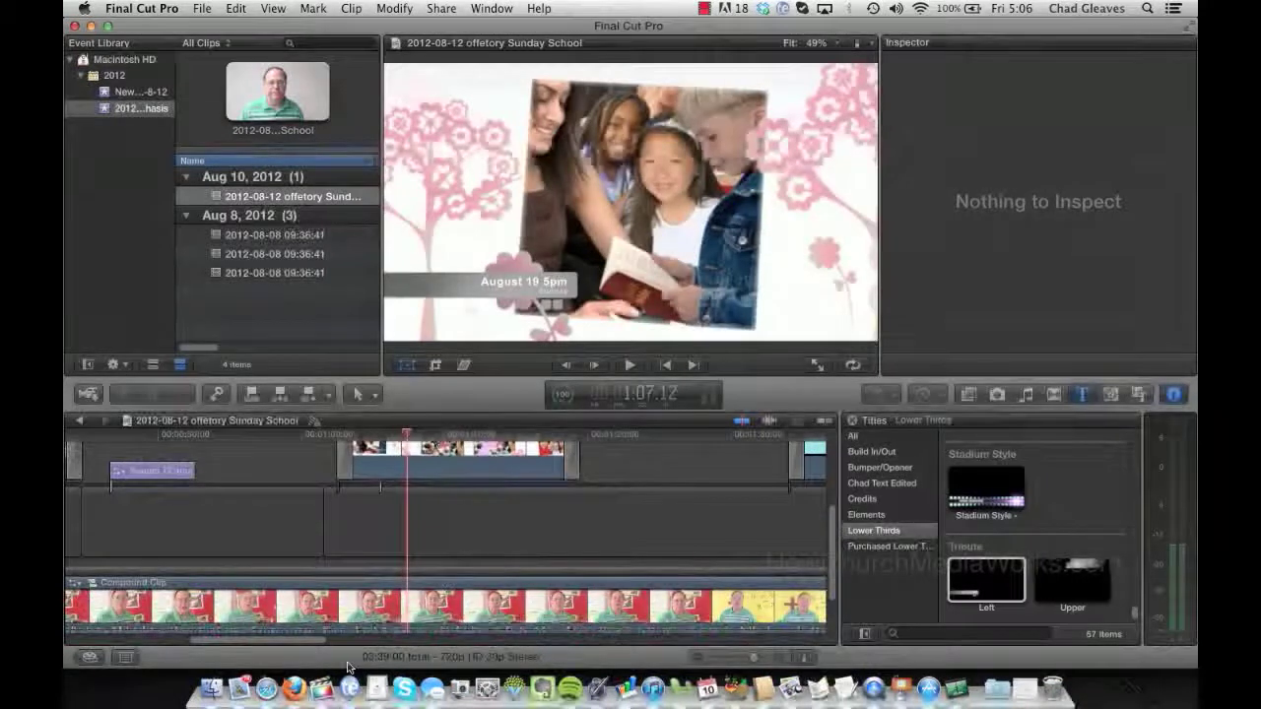
Step: Produce the video with Skip & produce, yielding a 21-second clip set to Maple Leaf Rag 2
left_click(335, 680)
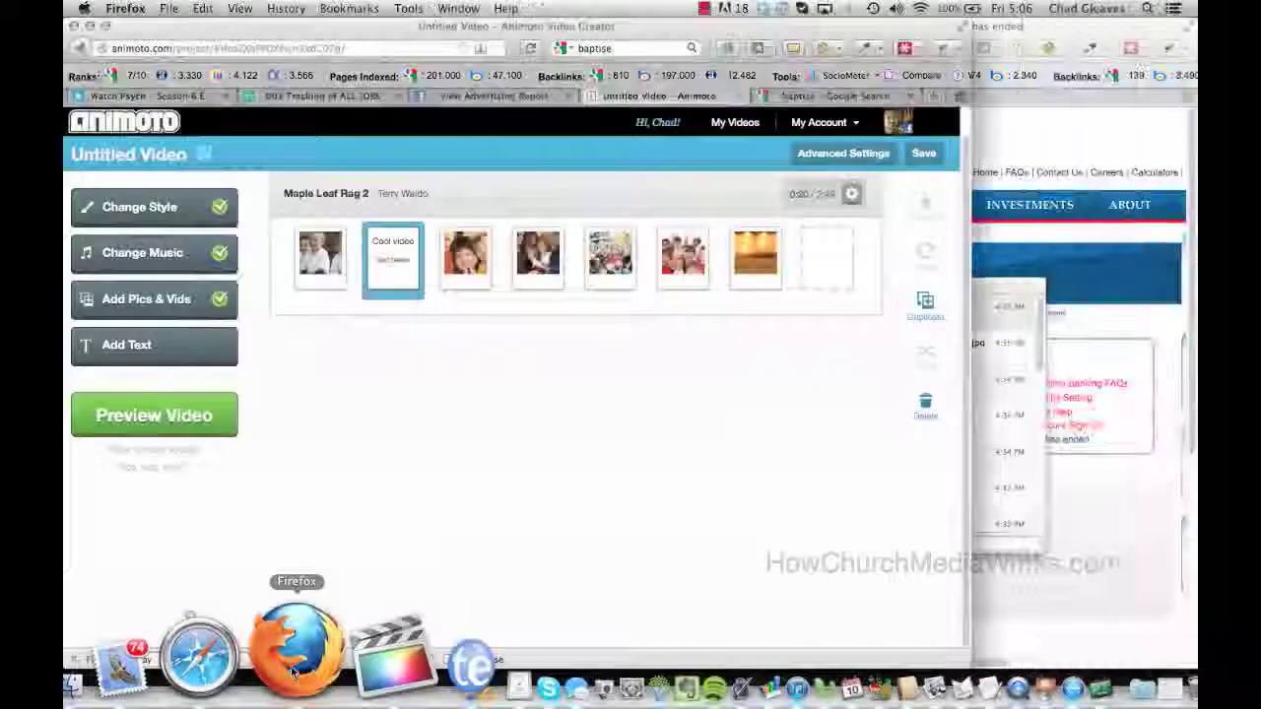
left_click(196, 416)
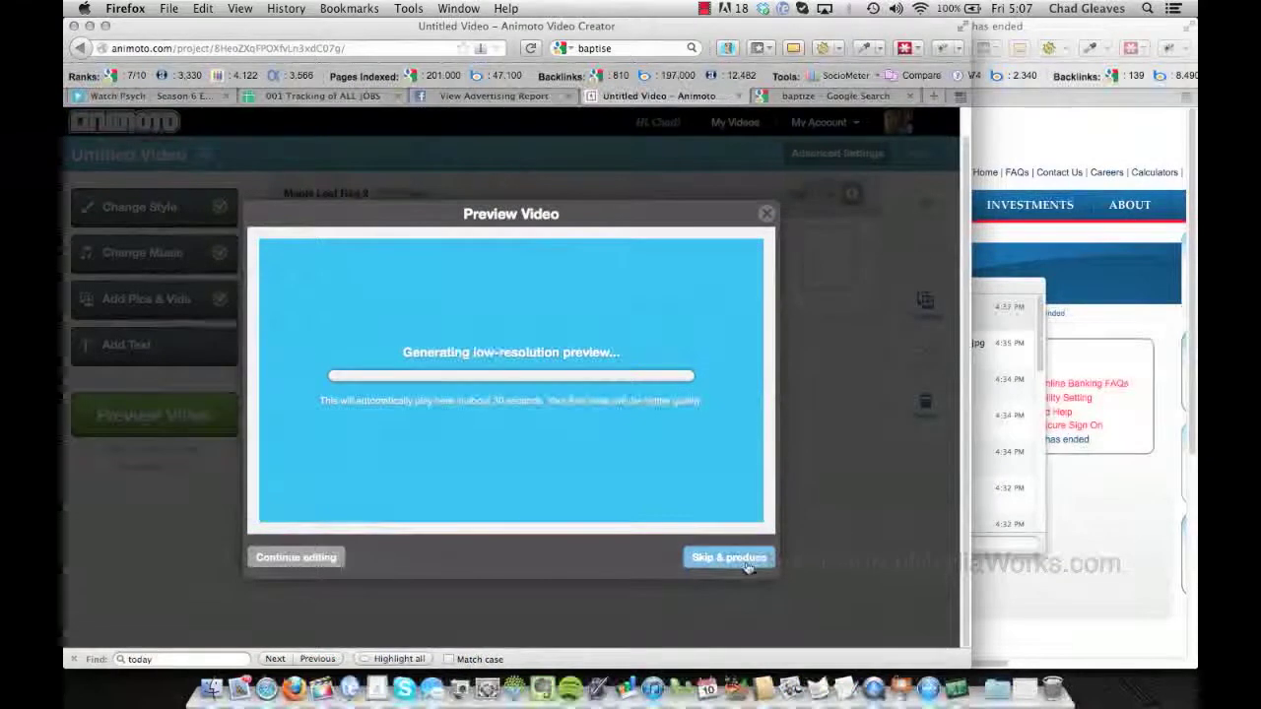
left_click(745, 562)
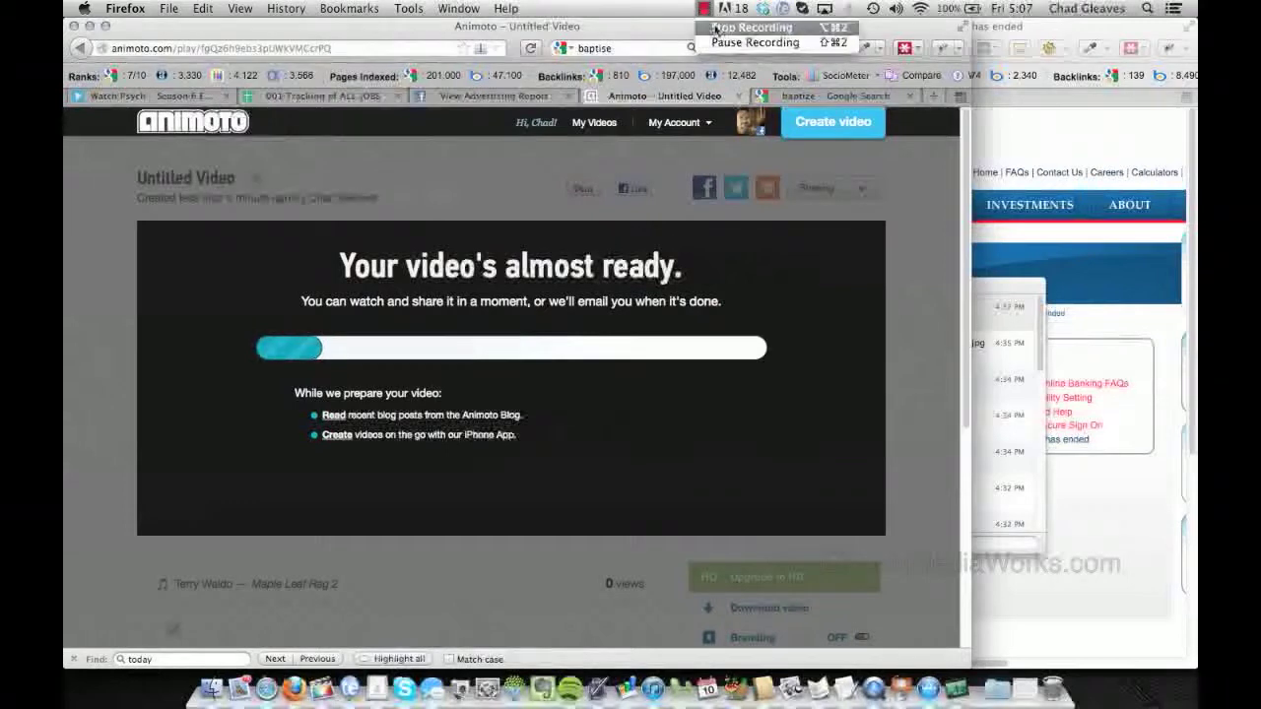
left_click(720, 43)
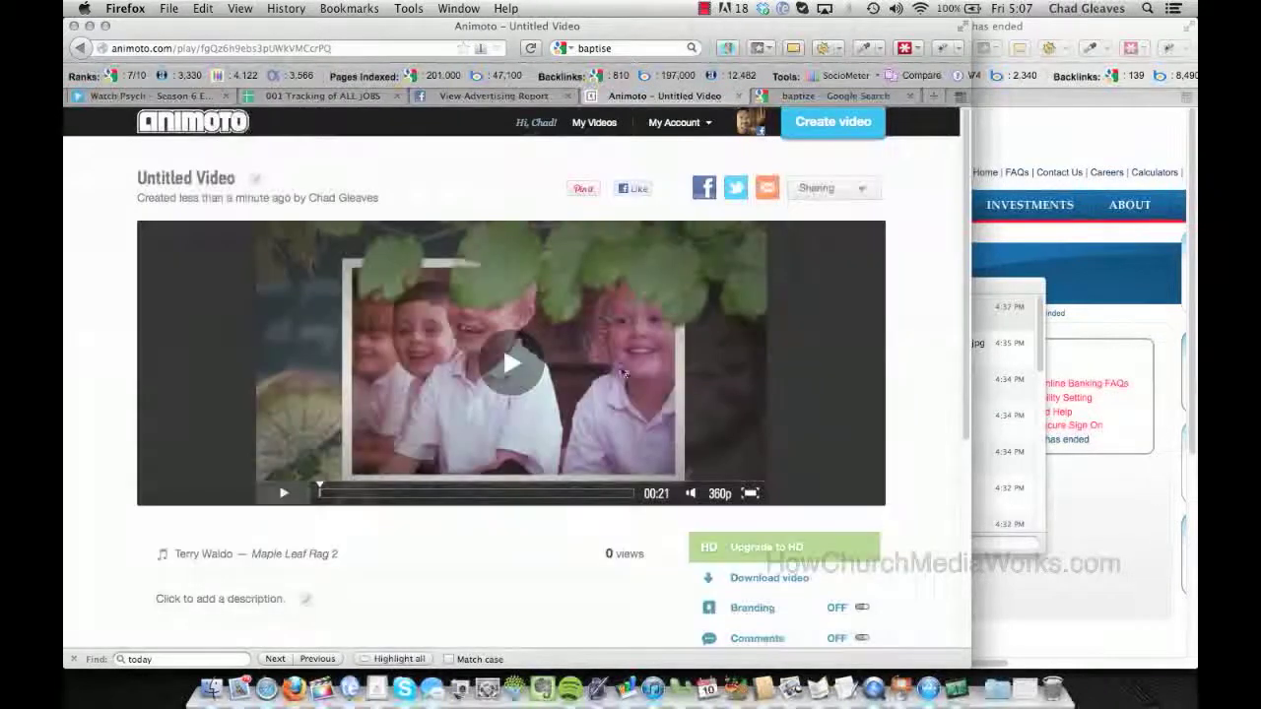
Step: Play the 21-second finished slideshow through to the end
left_click(514, 370)
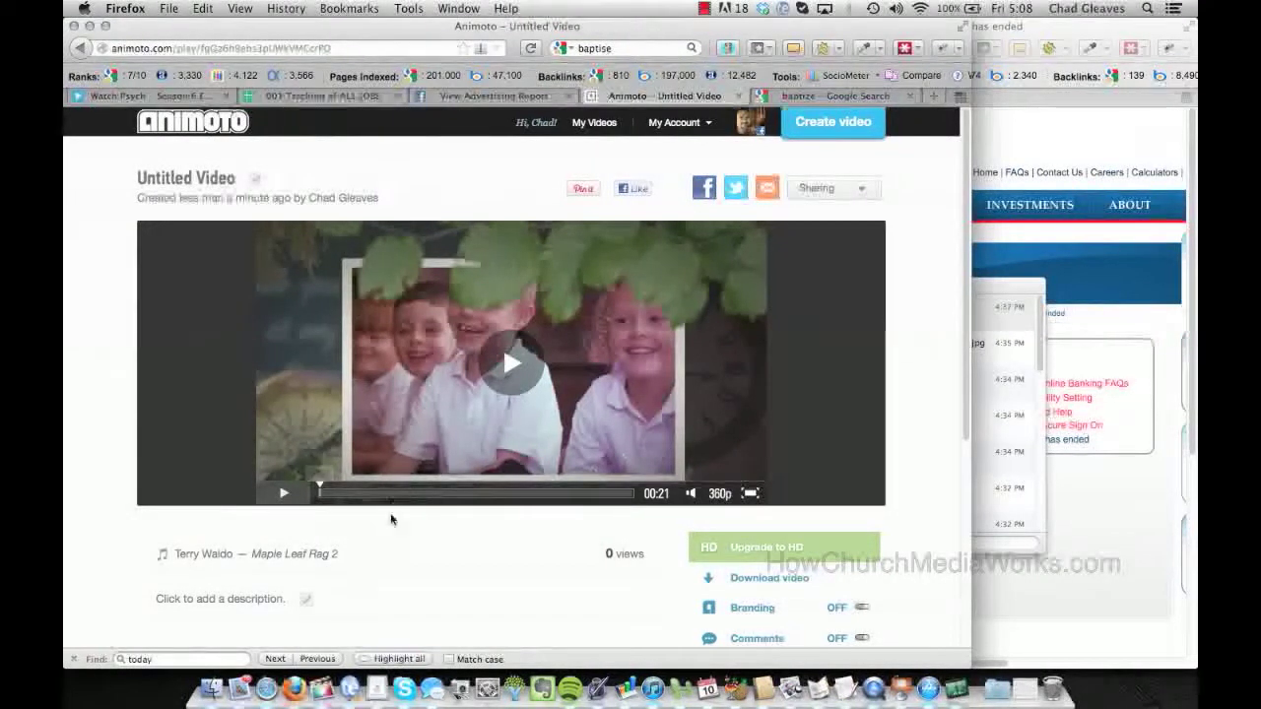
Step: Return to Final Cut Pro and play part of the Sunday School timeline
left_click(292, 652)
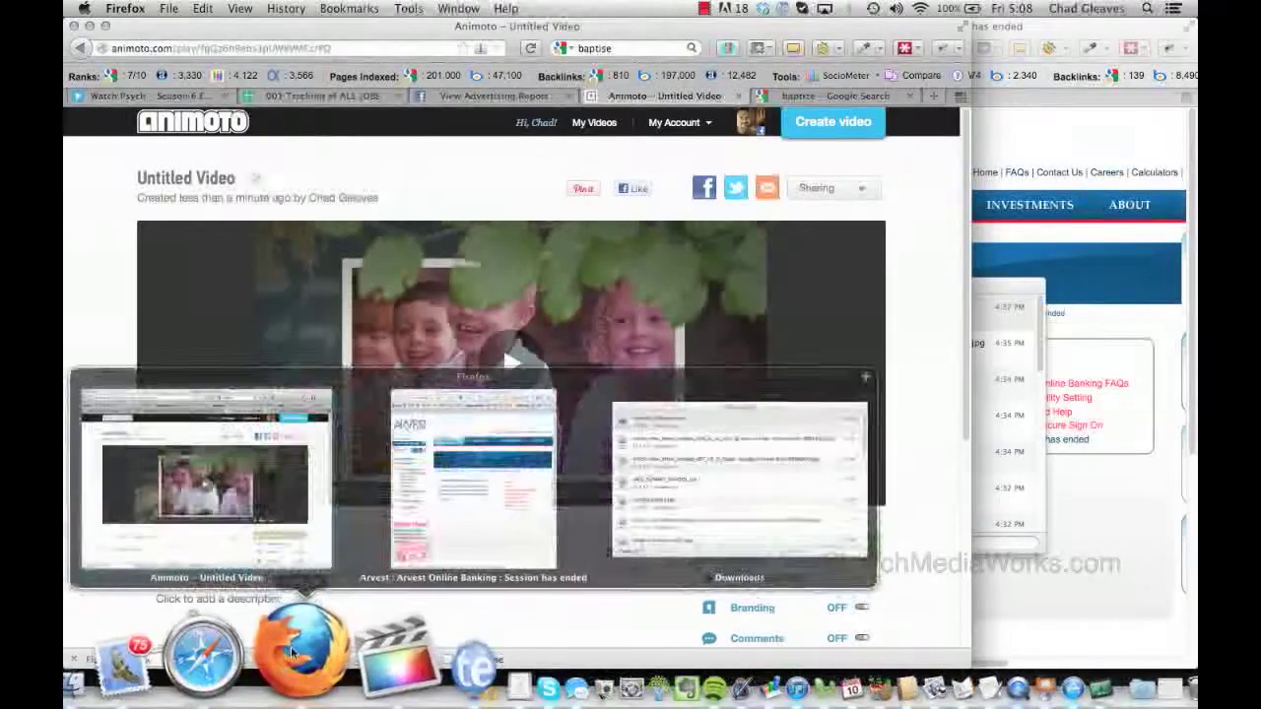
left_click(392, 656)
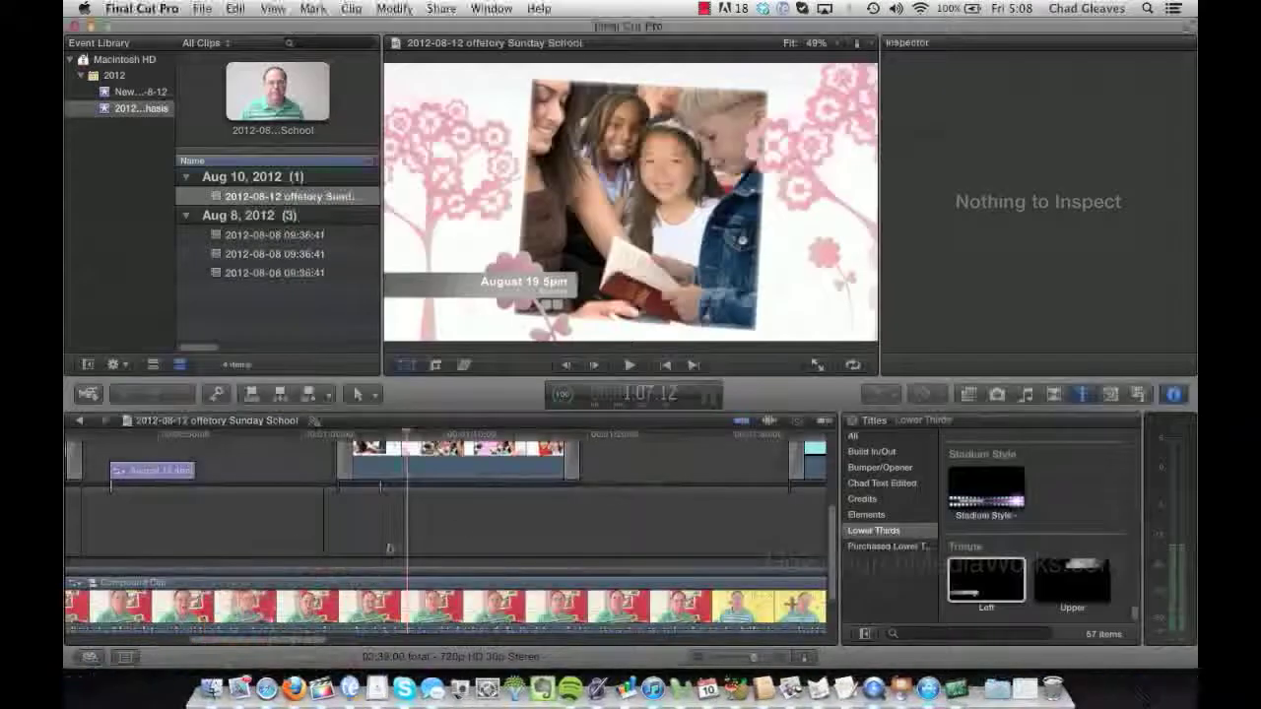
left_click(307, 469)
key("space")
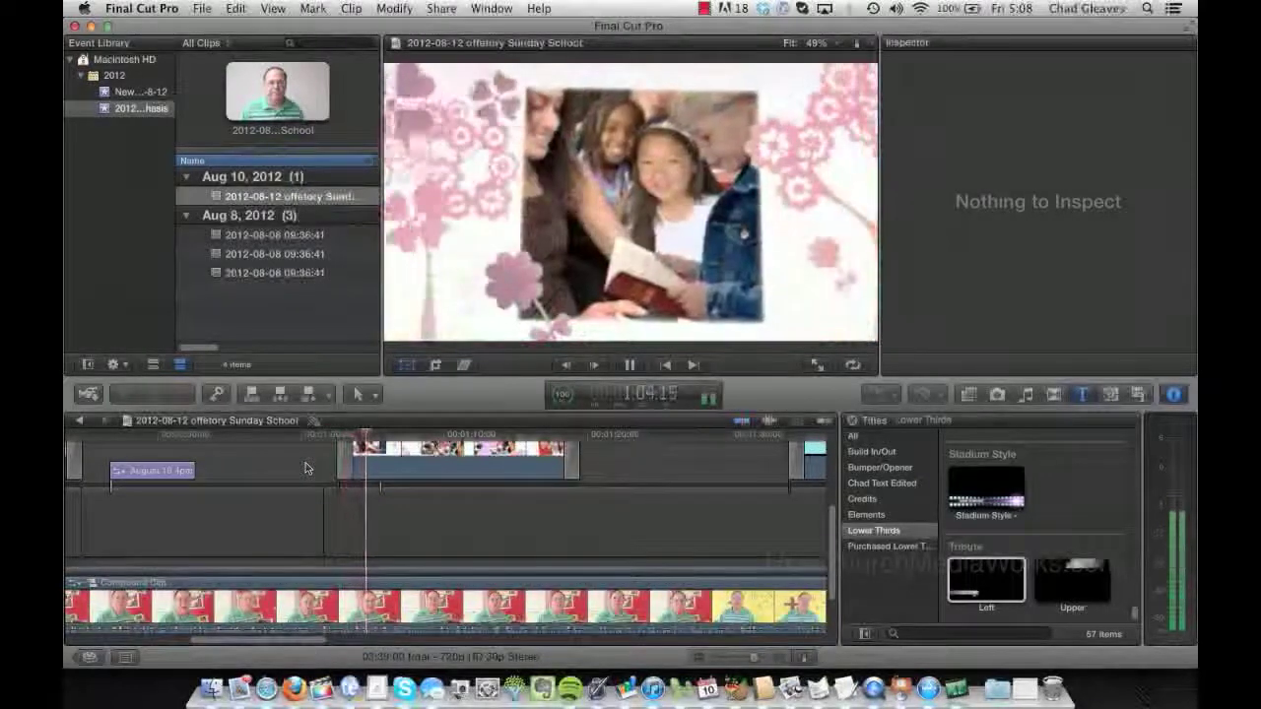
key("space")
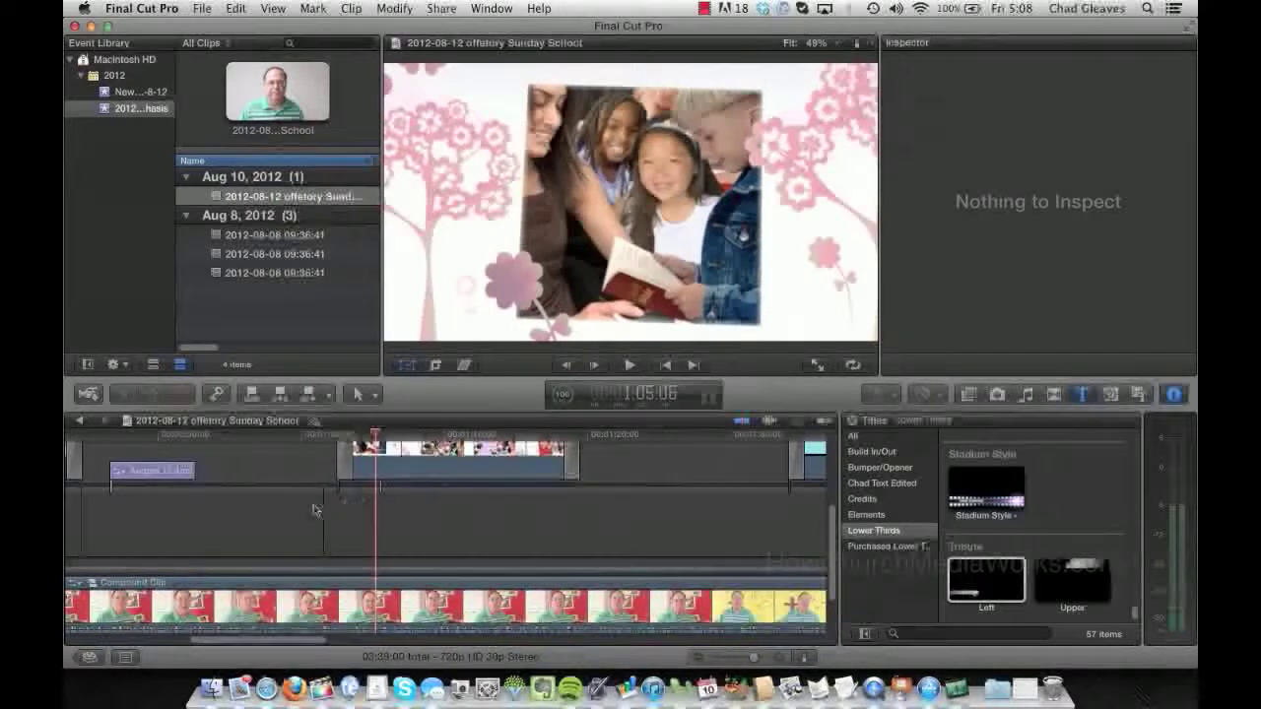
Step: Enlarge the timeline clips and park the playhead on the August 19 5pm title
key("ctrl+alt+Up")
scroll(314, 509, "up", 3)
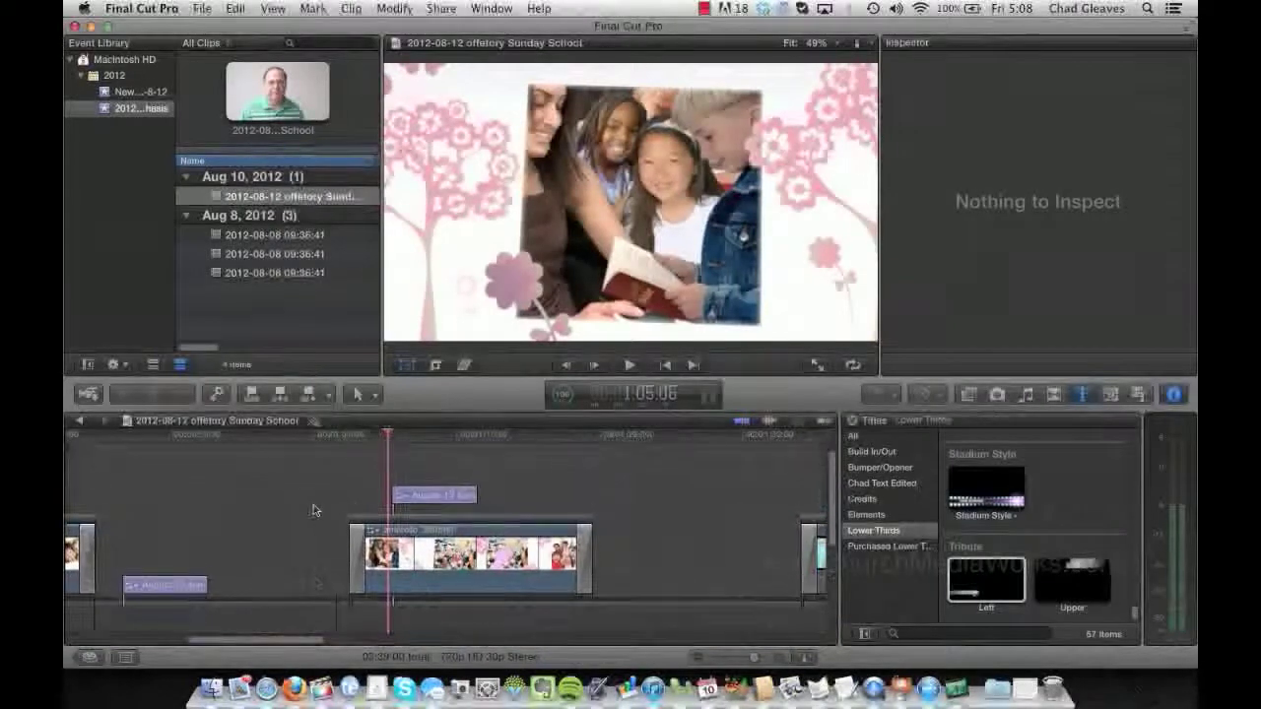
left_click(433, 475)
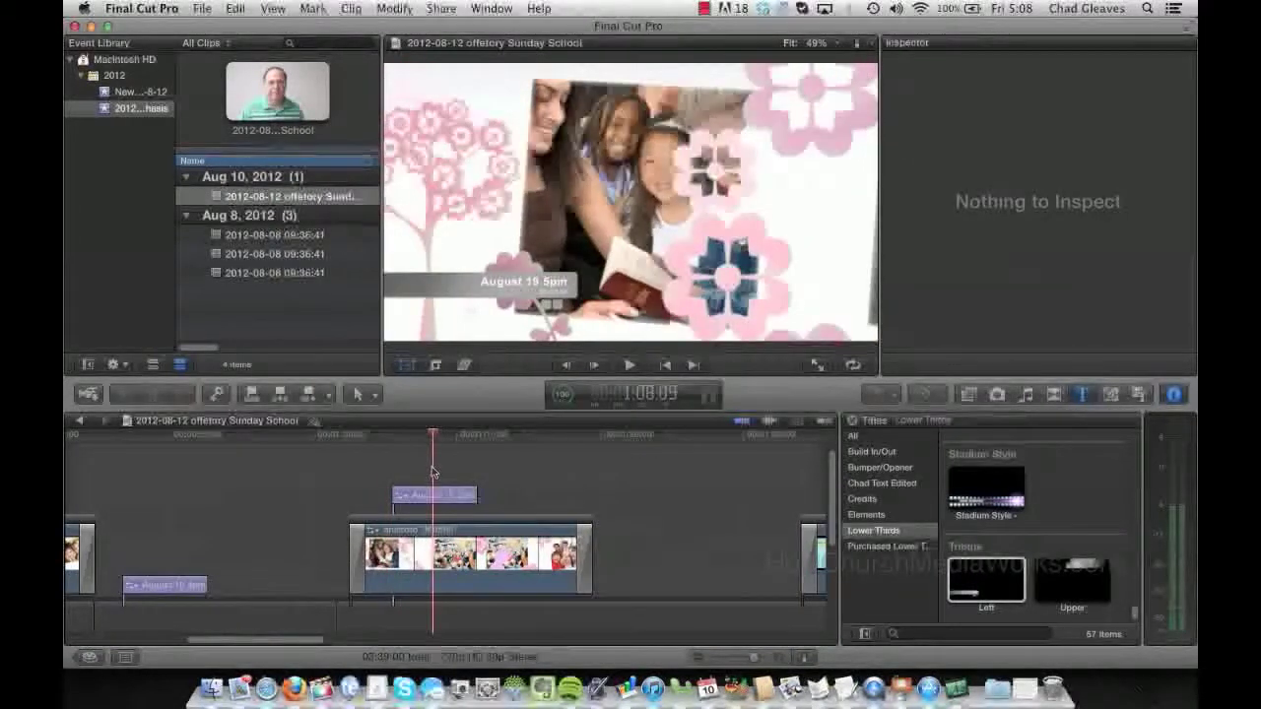